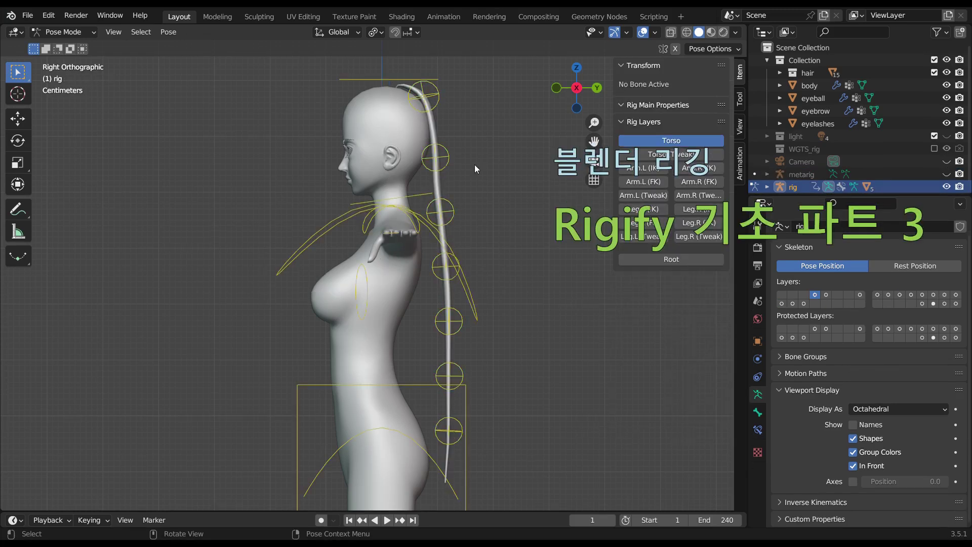
- Rotate hair01, hair02 and hair03 in turn to bend the ponytail outward behind the back
click(440, 101)
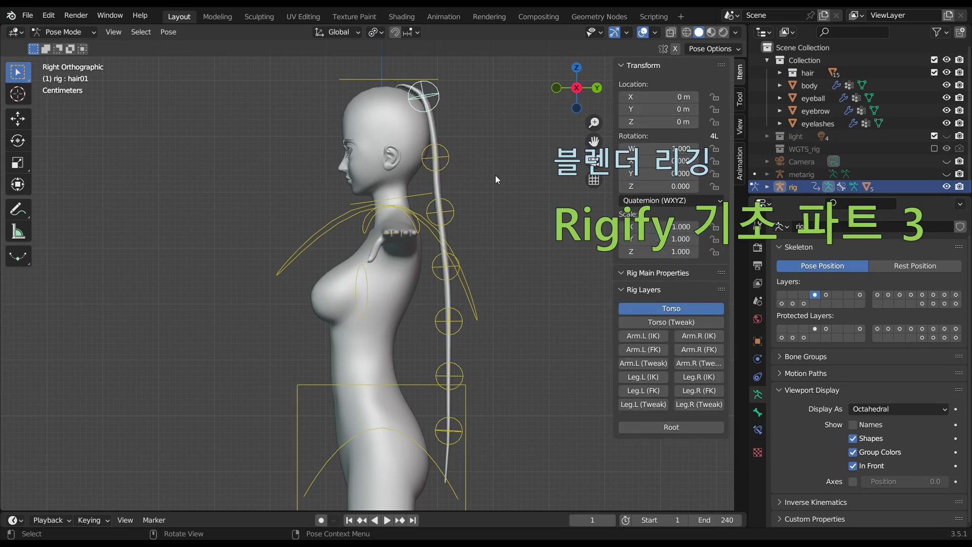
key(r)
click(501, 167)
click(463, 163)
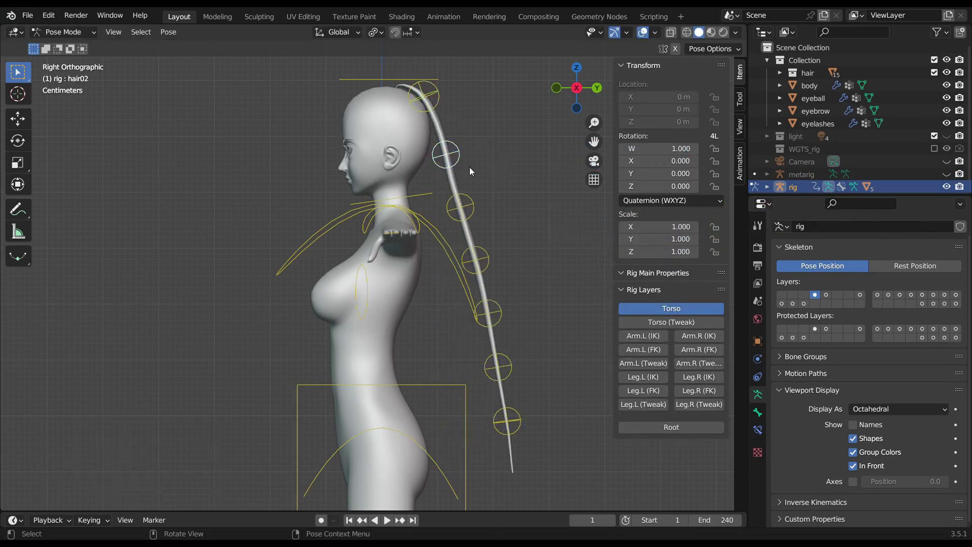
key(r)
click(496, 185)
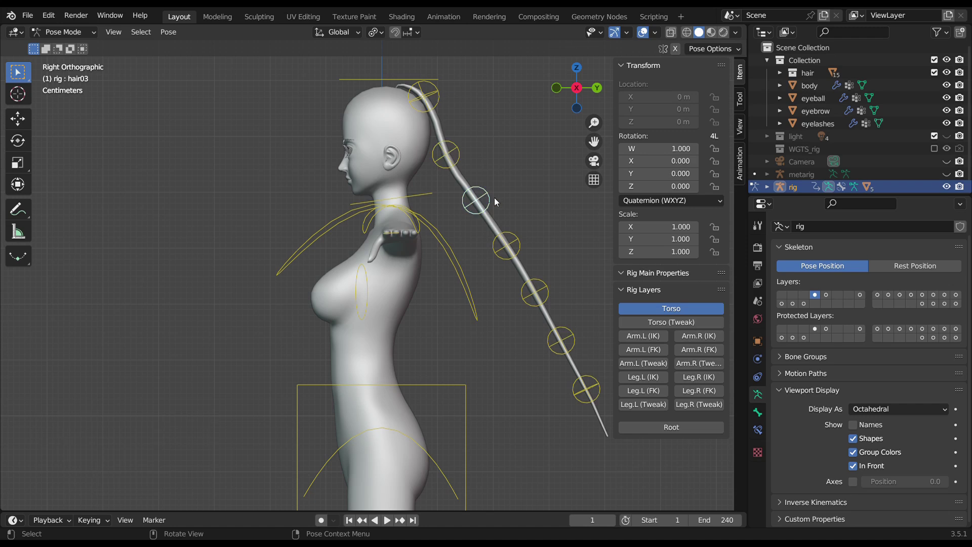
key(r)
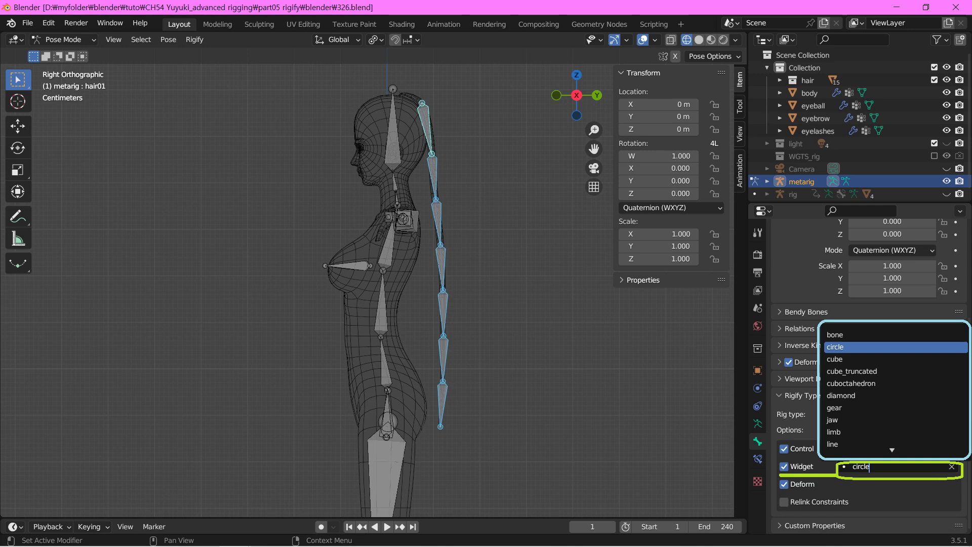
- Accept 'circle' as the hair bone's widget and save the file as the next numbered version
key(Return)
key(ctrl+alt+s)
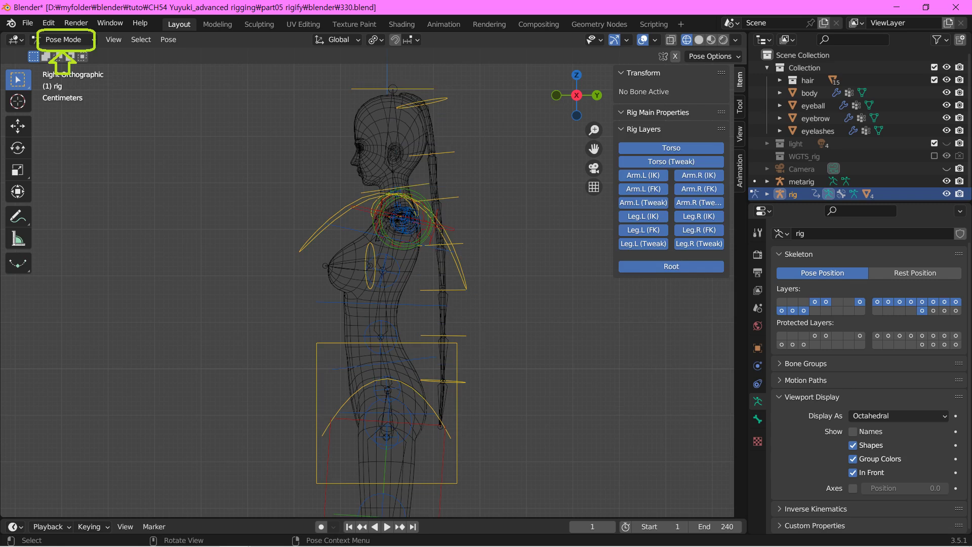
- Test-rotate the head, hair01, hair02 and hair03 controls, cancelling each rotation
click(397, 88)
key(r)
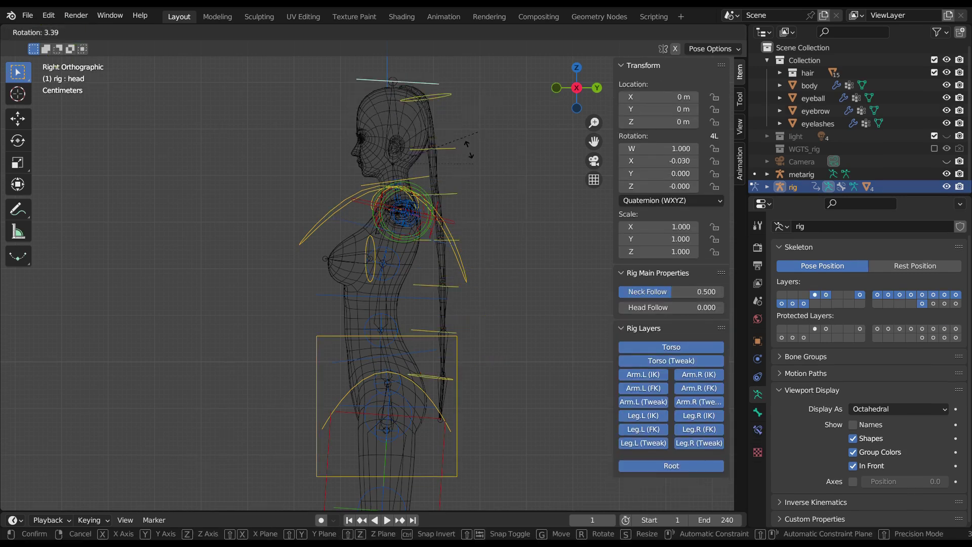
key(Escape)
click(445, 94)
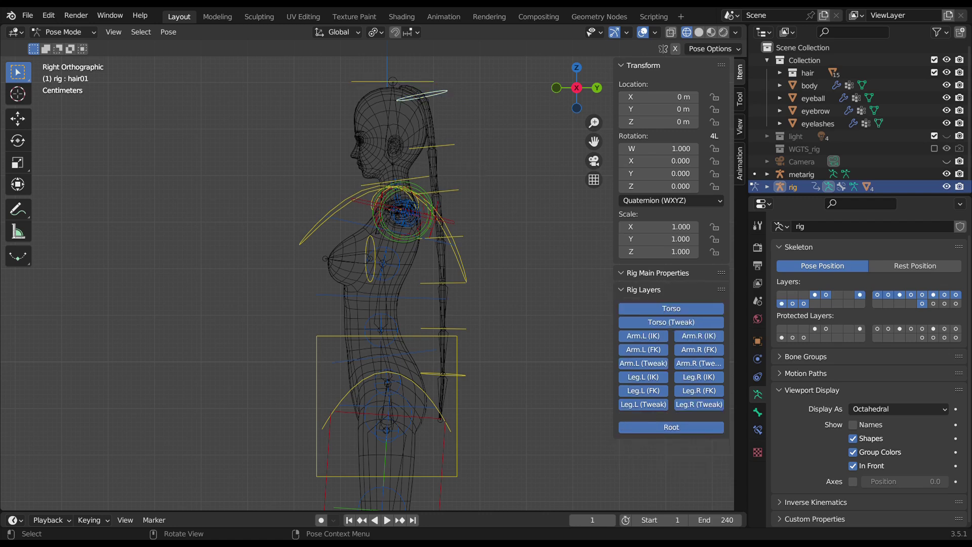
key(r)
key(Escape)
click(445, 146)
key(r)
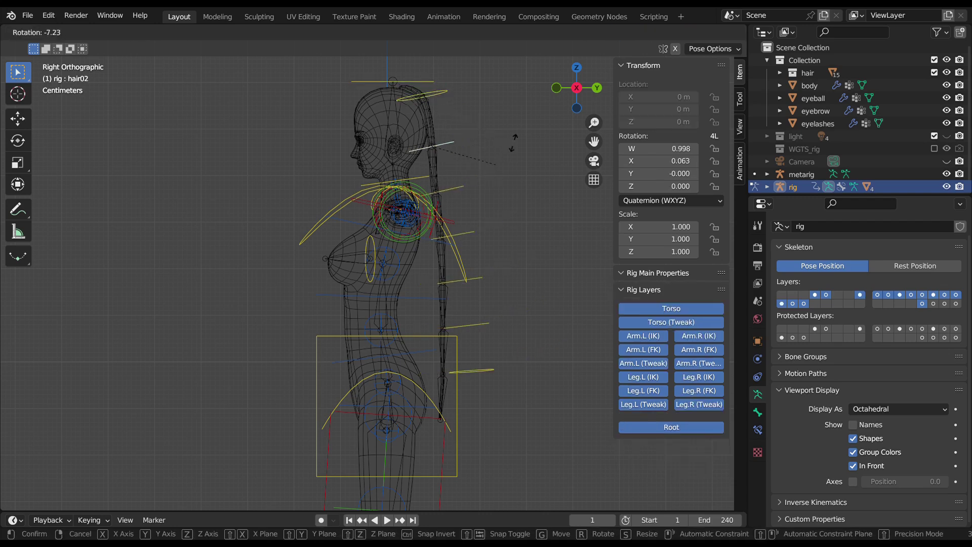
key(Escape)
click(445, 193)
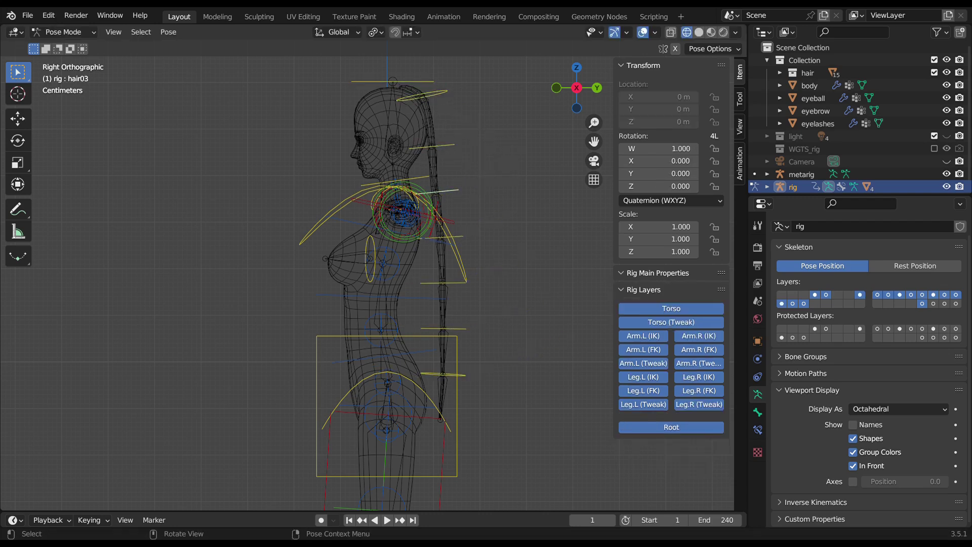
key(r)
key(Escape)
- Test-rotate hair04 through hair07, cancelling each rotation
click(466, 239)
key(r)
key(Escape)
click(445, 285)
key(r)
key(Escape)
click(461, 330)
key(r)
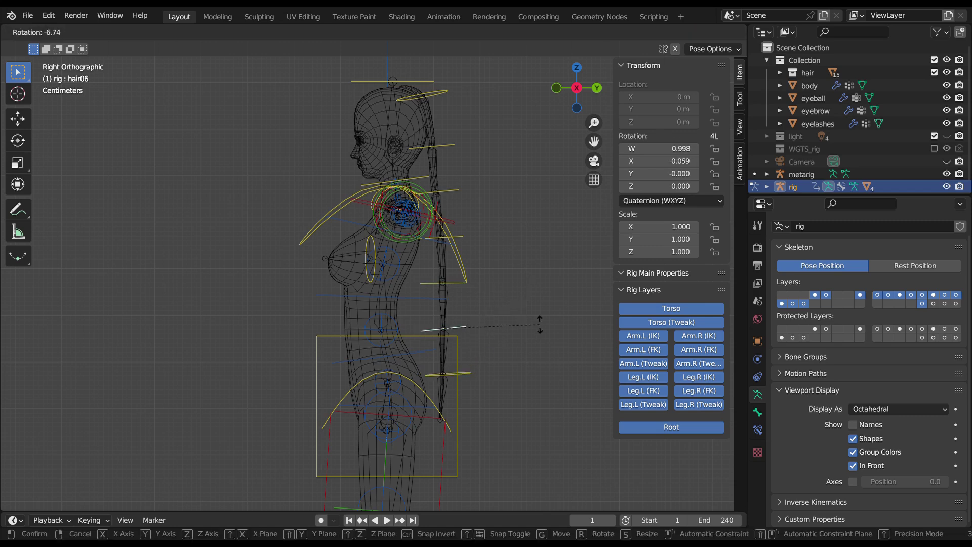
key(Escape)
click(445, 376)
key(r)
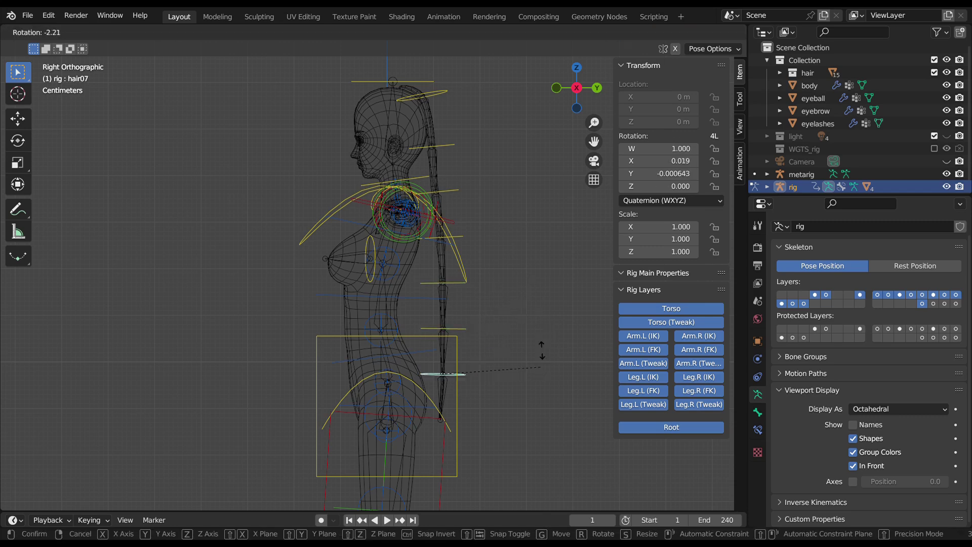
key(Escape)
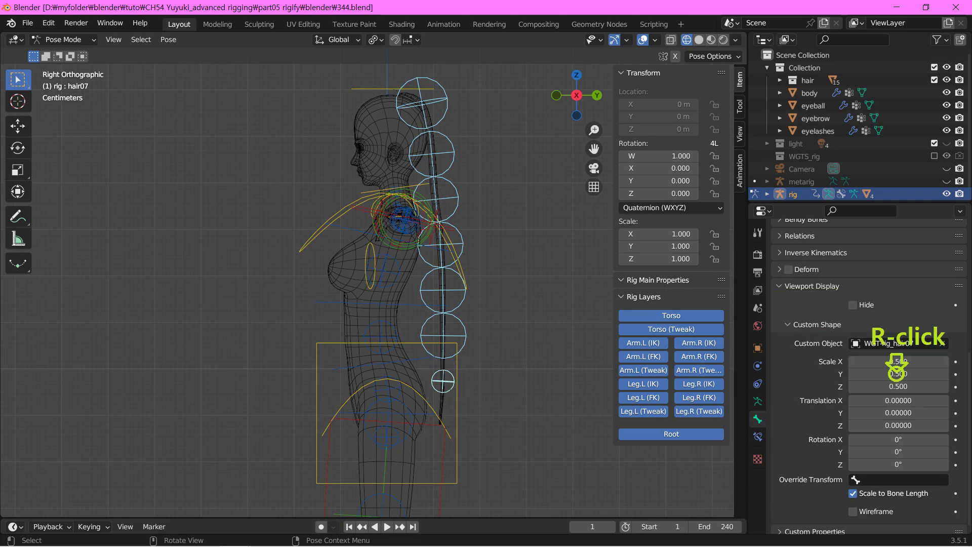
- Copy the Custom Shape Scale to all selected hair bones
right_click(896, 364)
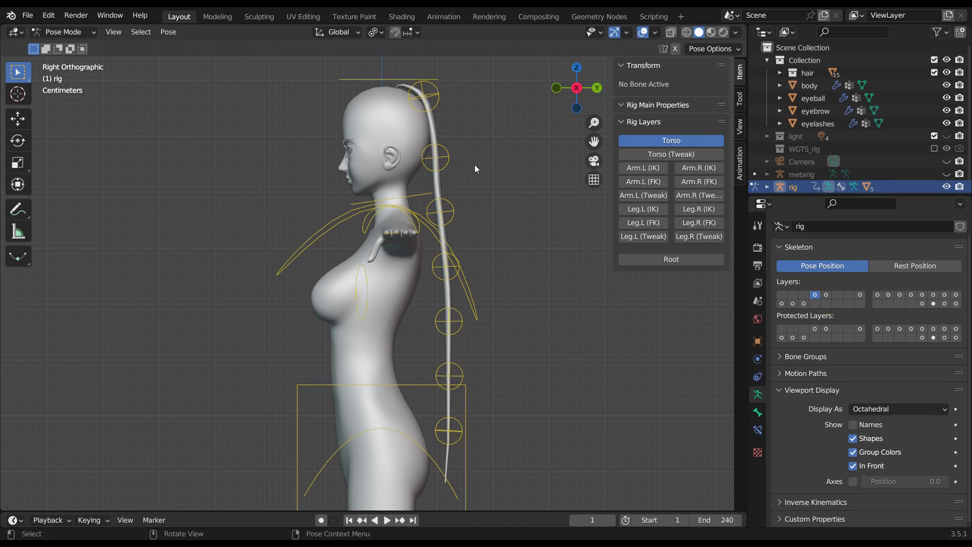
- Select the top ponytail control hair01
click(436, 99)
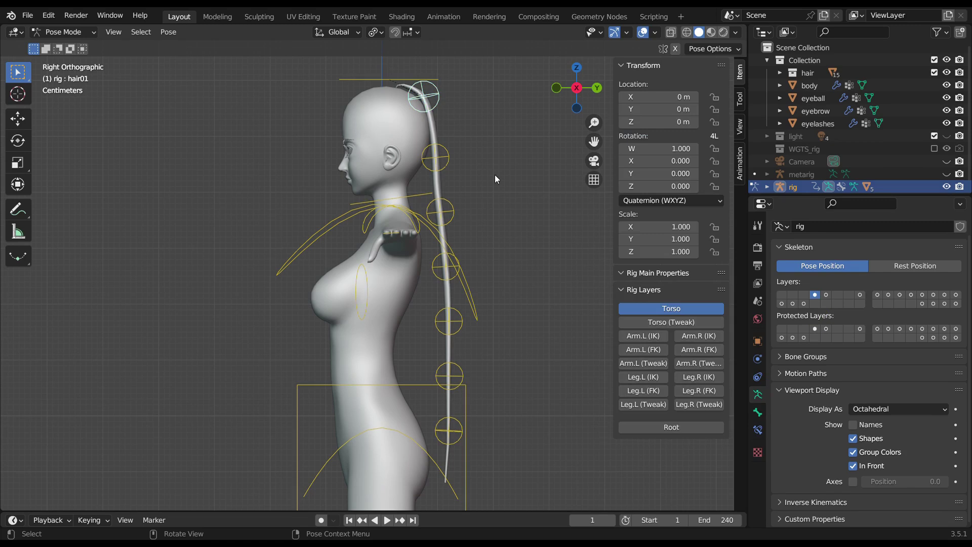
- Tilt hair01 back about 10° and bend hair02 and hair03 further back
key(r)
click(475, 165)
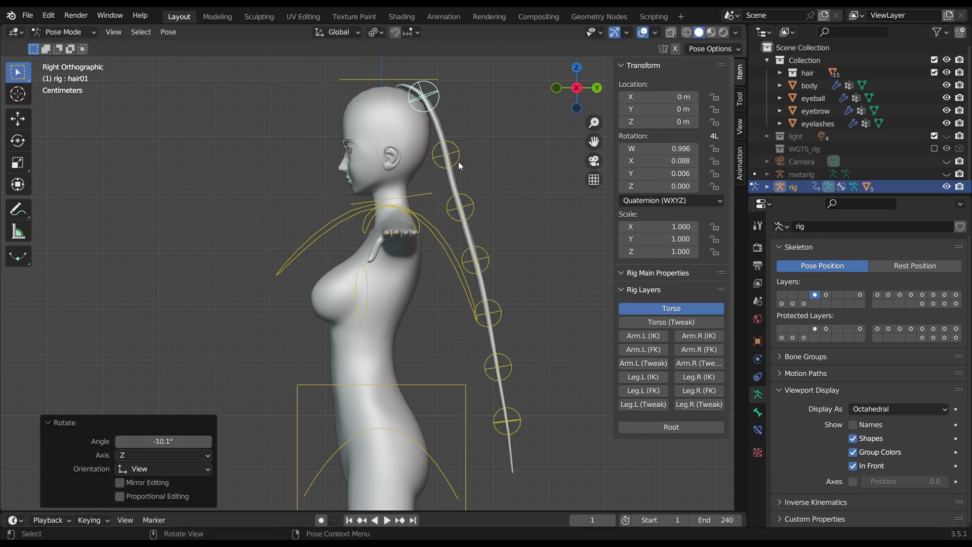
click(459, 165)
key(r)
click(516, 175)
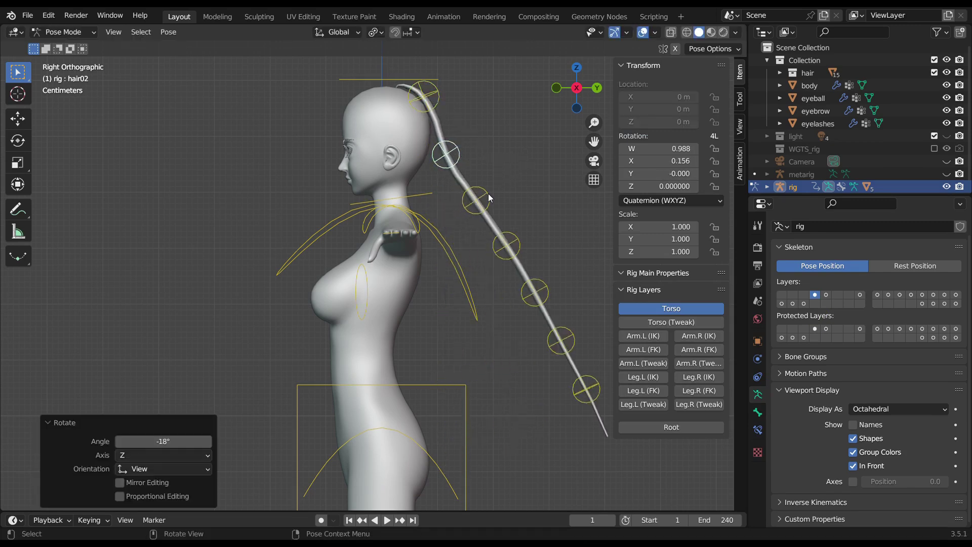
click(489, 194)
key(r)
click(518, 185)
- Bend hair04, hair05 and hair06 (29.1°) so the hair curves back toward the body
click(531, 224)
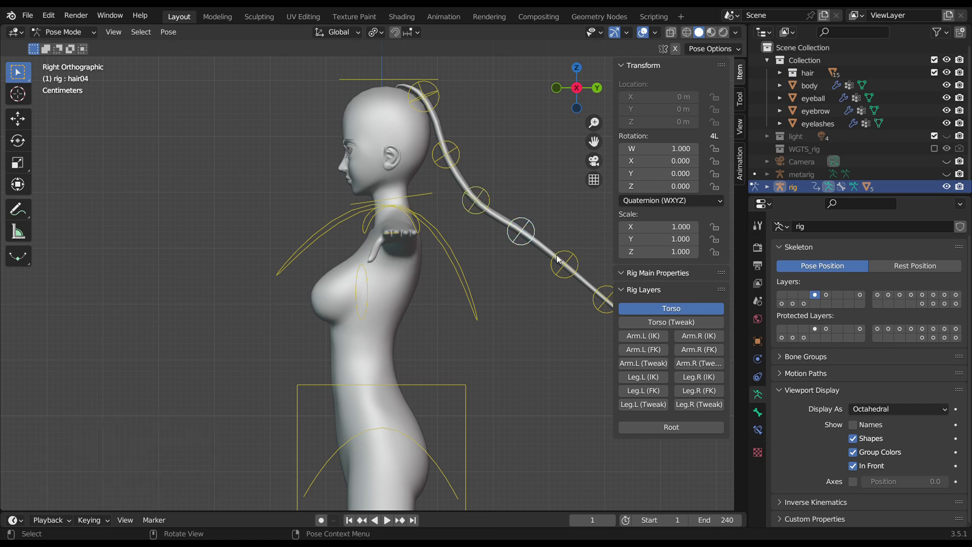
key(r)
click(561, 291)
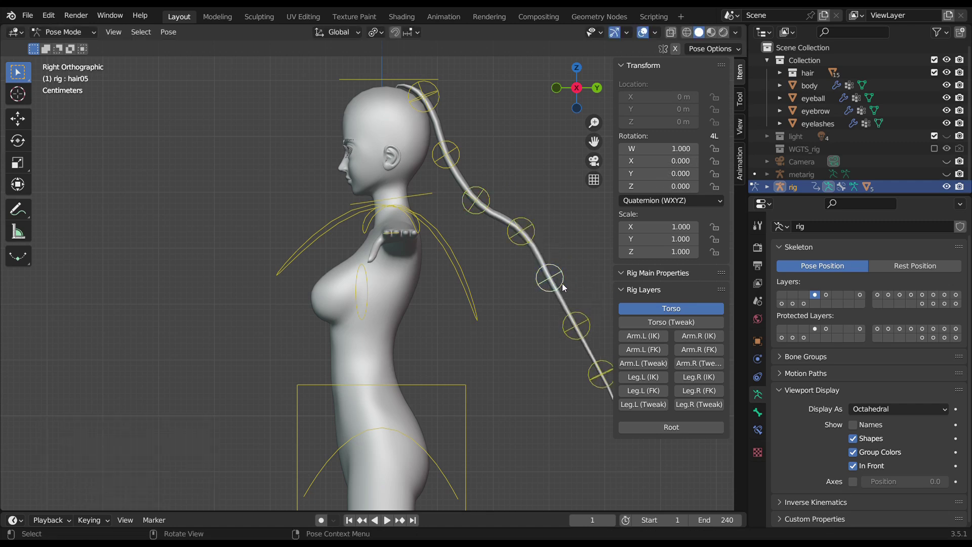
key(r)
click(547, 307)
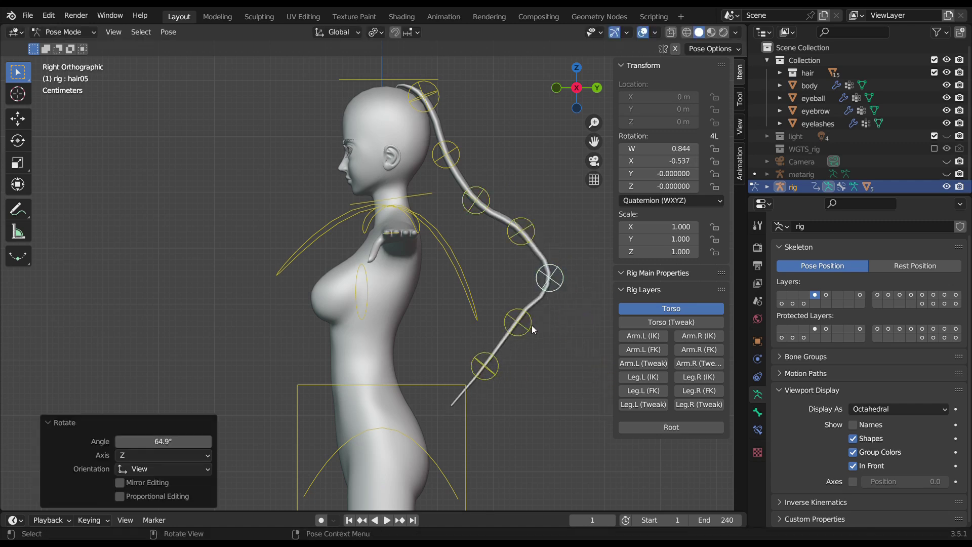
click(522, 326)
key(r)
click(505, 362)
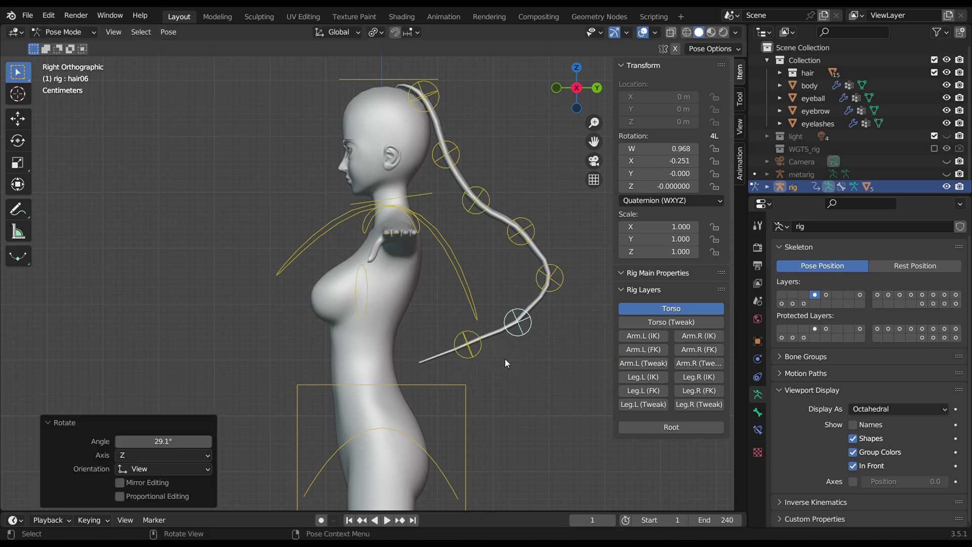
click(471, 360)
- Bend the hair tip downward, then re-tilt hair01 back about 10°
key(r)
click(496, 387)
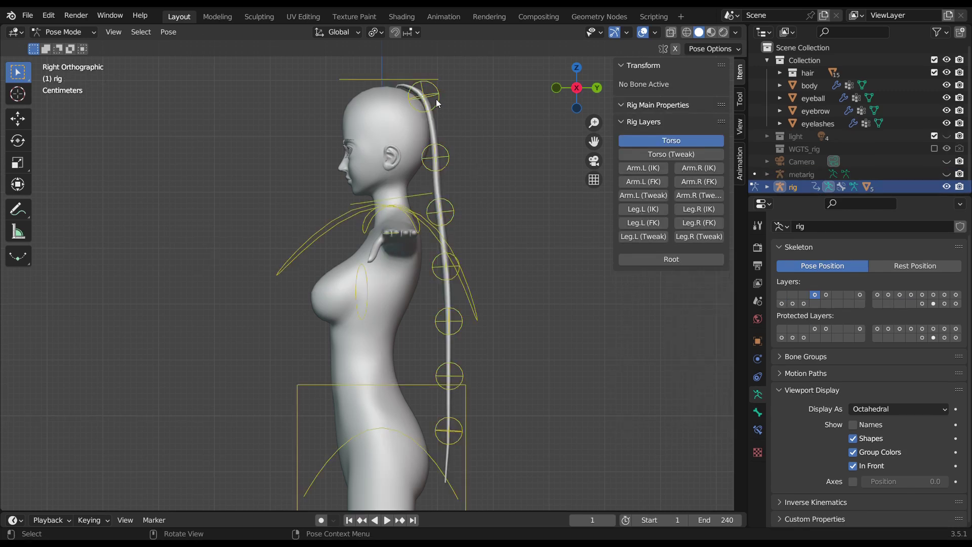
click(437, 100)
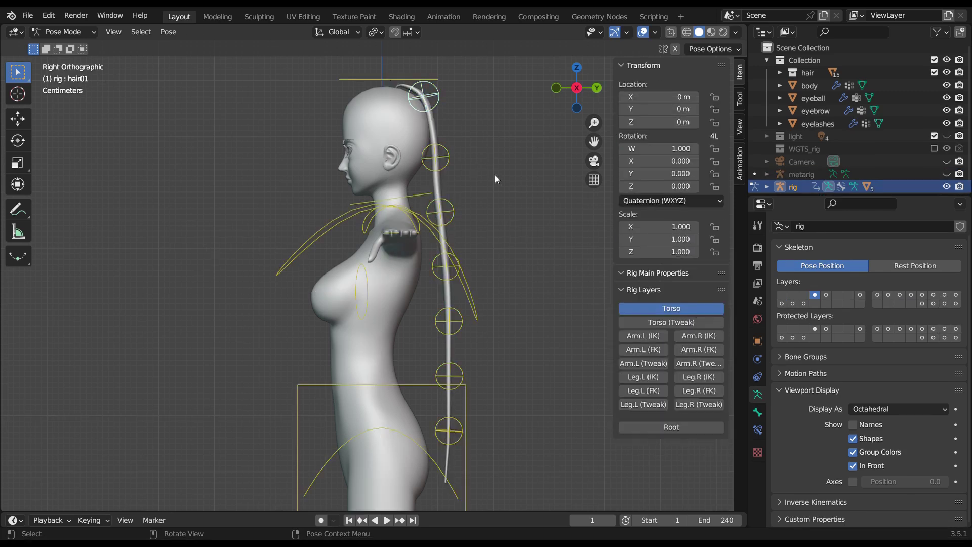
key(r)
click(502, 162)
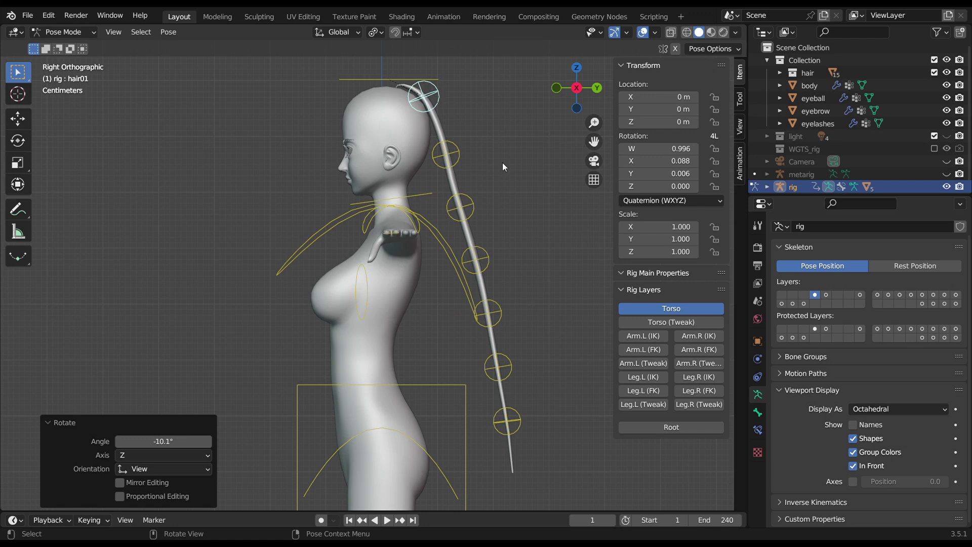
- Bend hair02, hair03 and hair04 (about 21°) so the ponytail sweeps back in a wave
click(459, 164)
key(r)
click(526, 161)
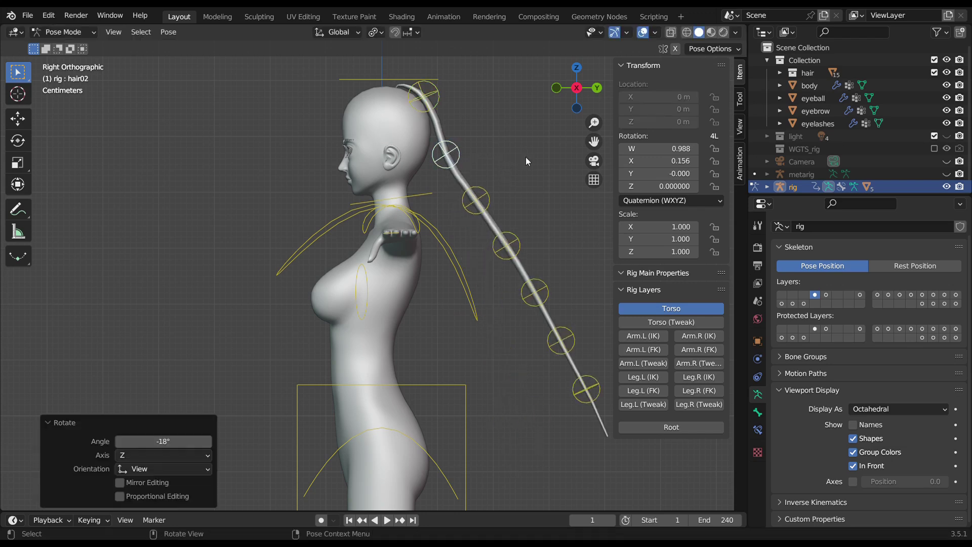
click(488, 195)
key(r)
click(531, 221)
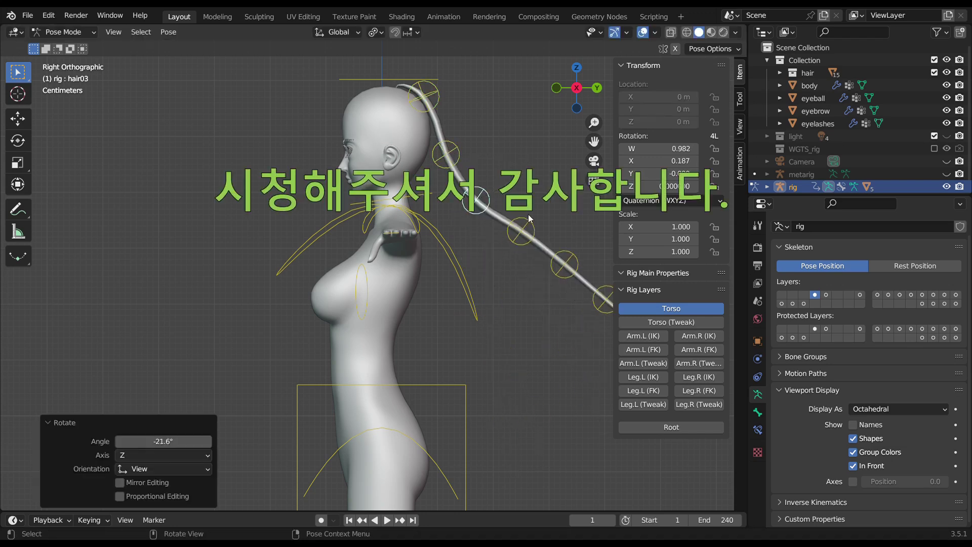
key(r)
click(562, 279)
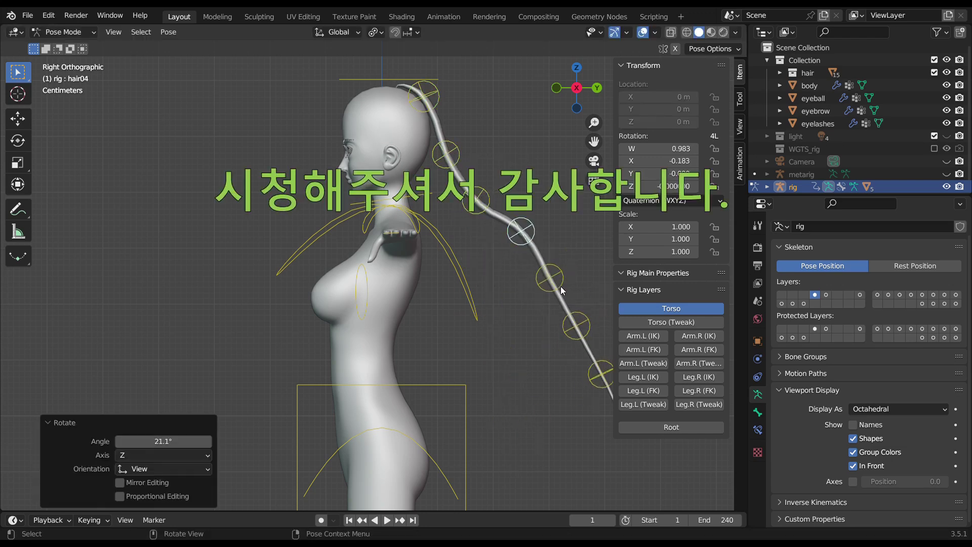